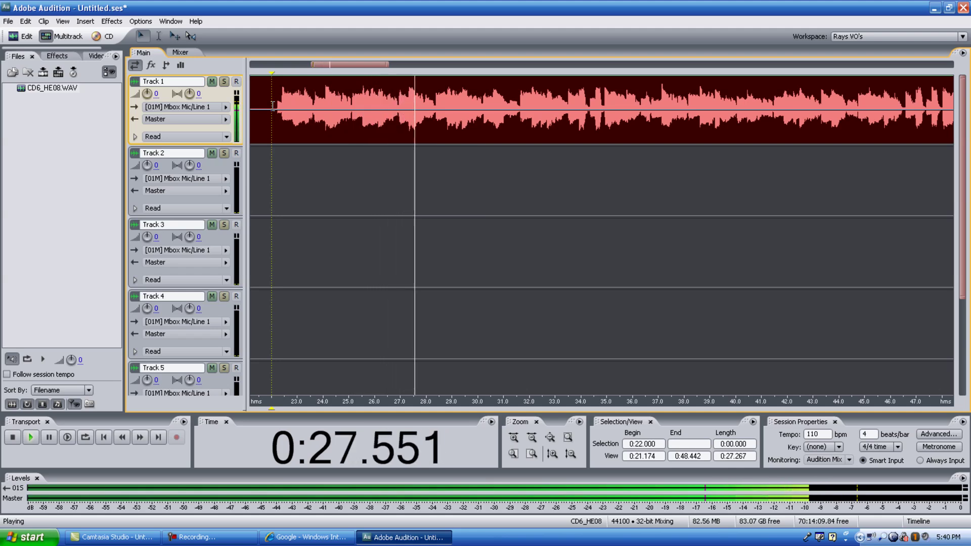
Stop playback of the multitrack session so the playhead stays at 0:22.000
key(space)
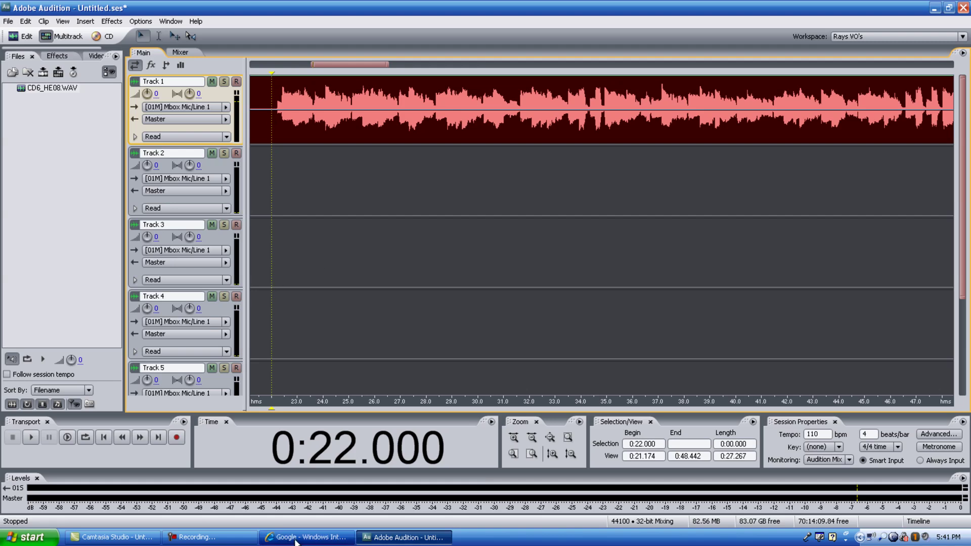
Bring the Internet Explorer window showing the Google home page to the front
click(296, 540)
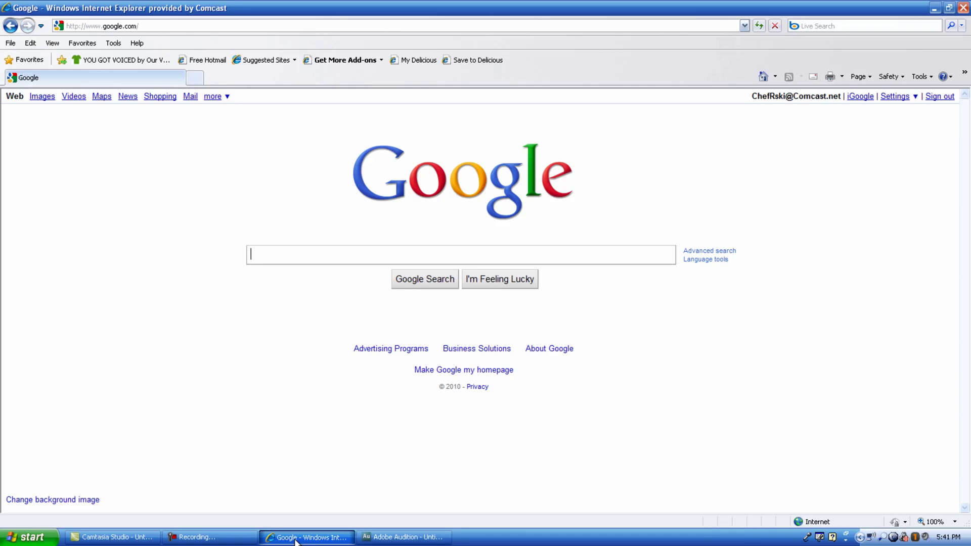
Search Google for 'vocal vst plugins' using the suggested completion of 'vocal vst'
click(461, 255)
text(vo)
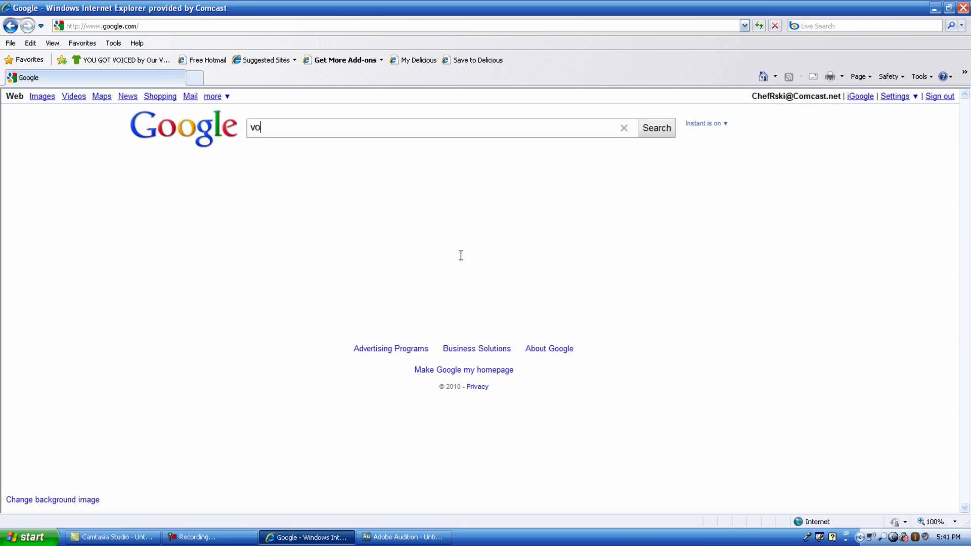
text(cal)
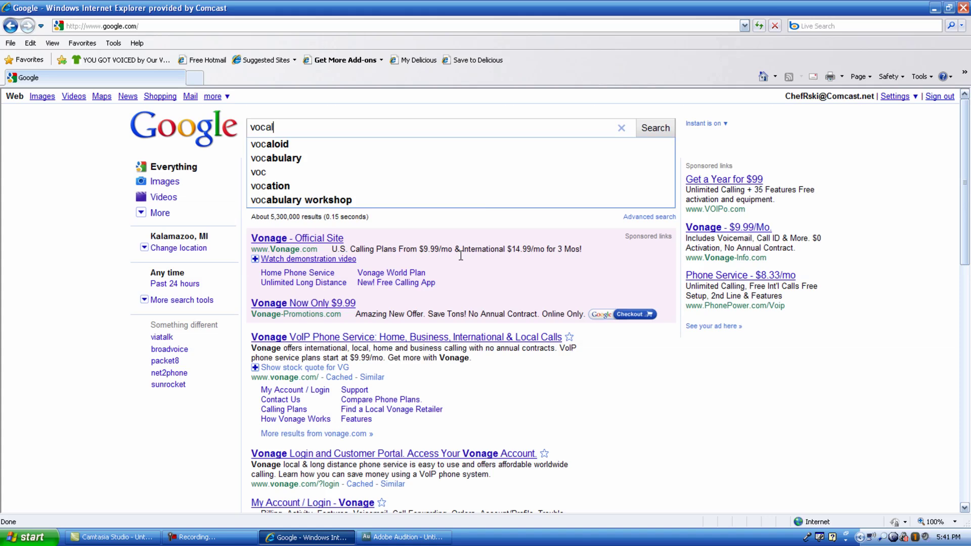
text( vst)
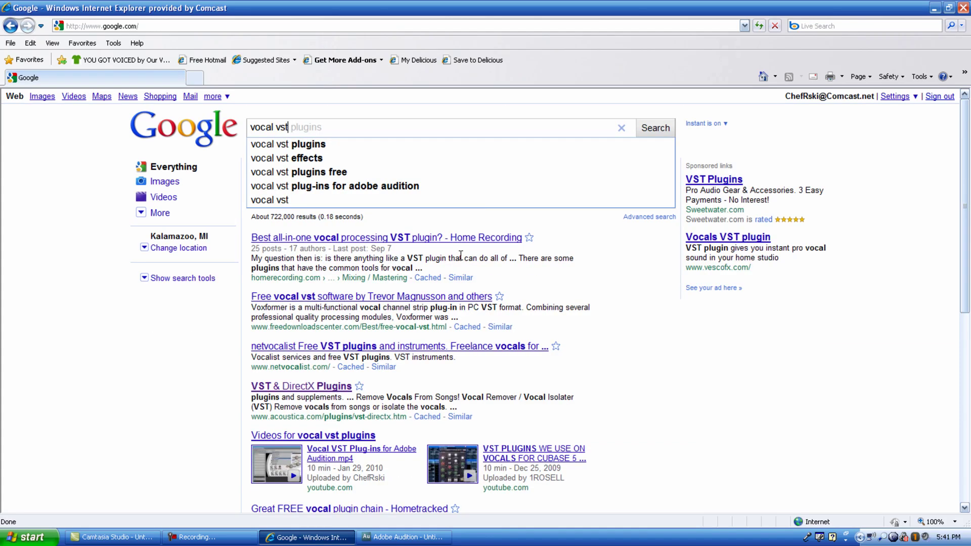
key(Down)
key(Return)
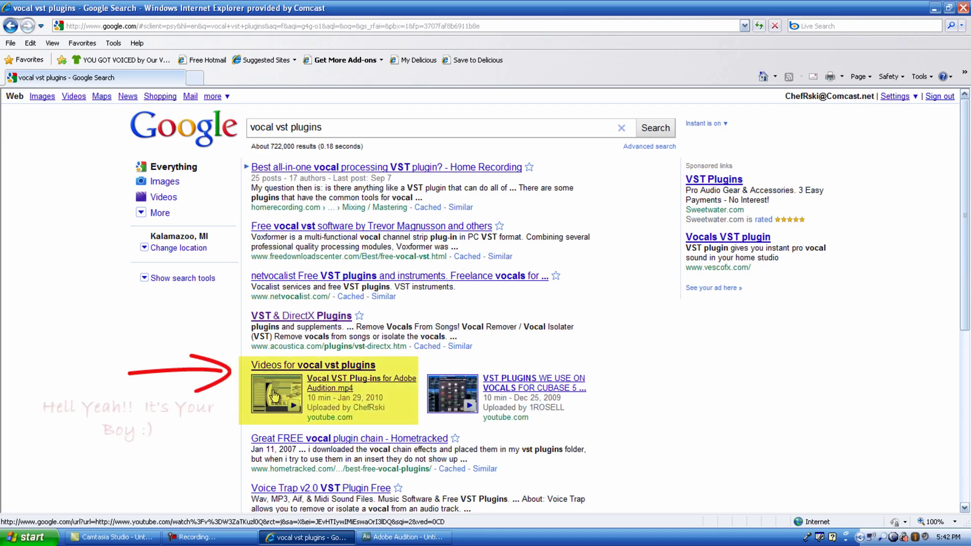
Open the acoustica.com VST & DirectX Plugins result and scroll to its free plugin table
click(312, 318)
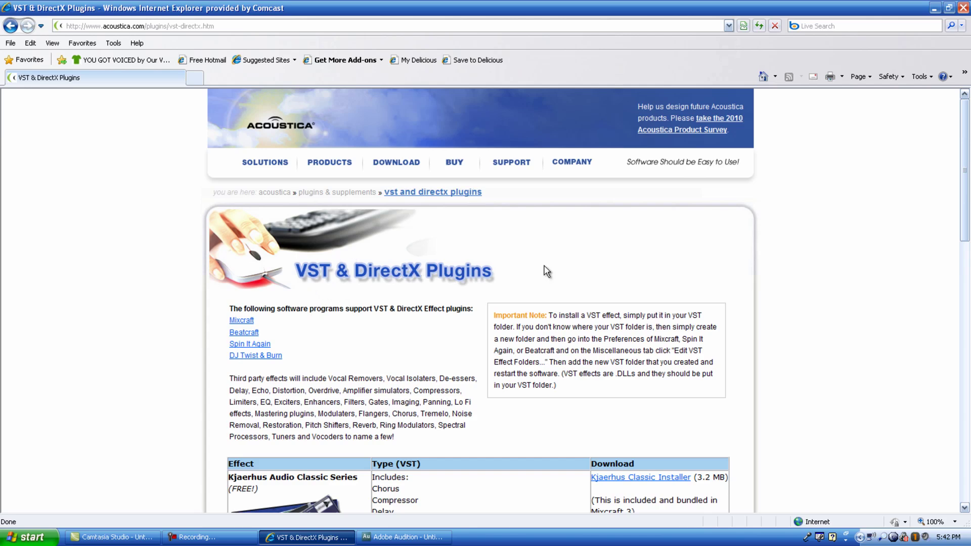
scroll(598, 256, down, 3)
scroll(588, 250, down, 6)
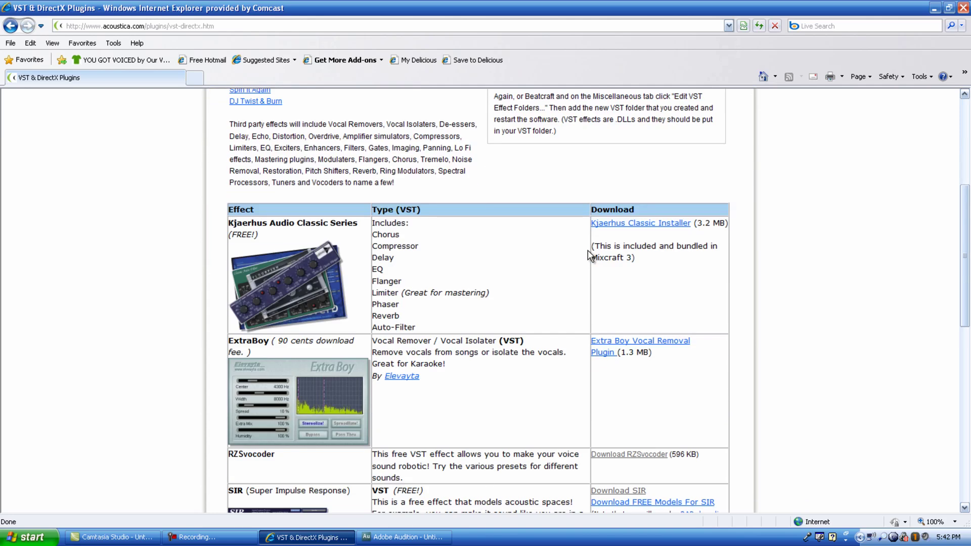
scroll(514, 243, up, 2)
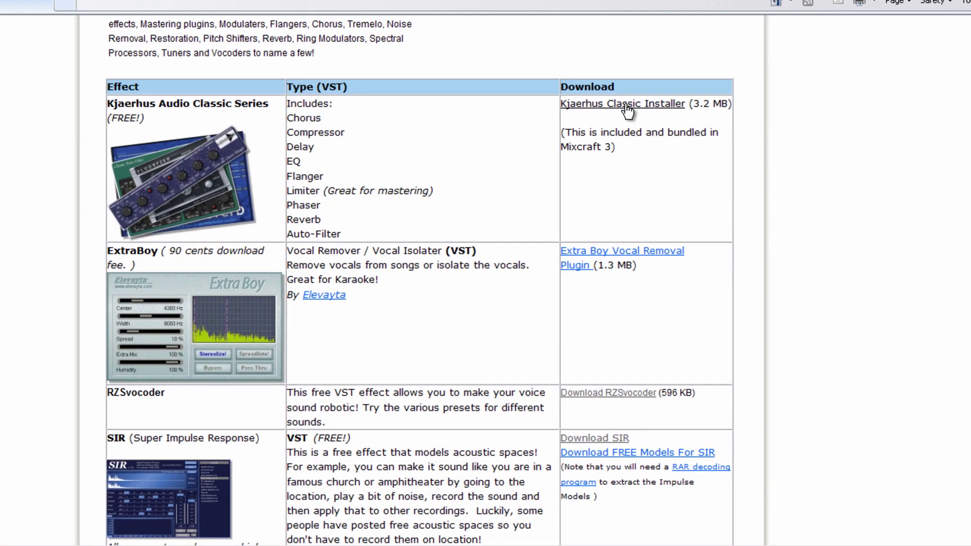
Download RZSvocoder and save rzs-Vocoder.zip, then minimize the browser
click(627, 110)
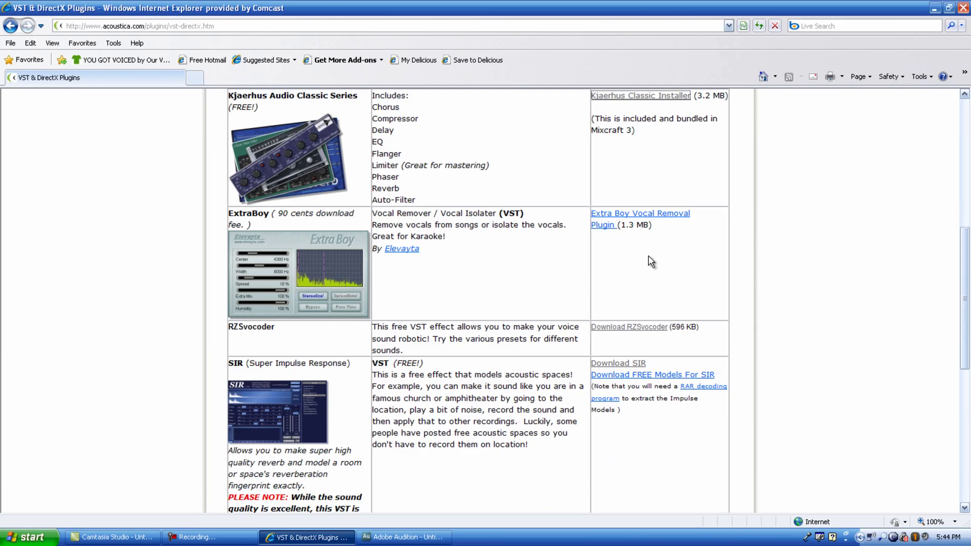
click(622, 330)
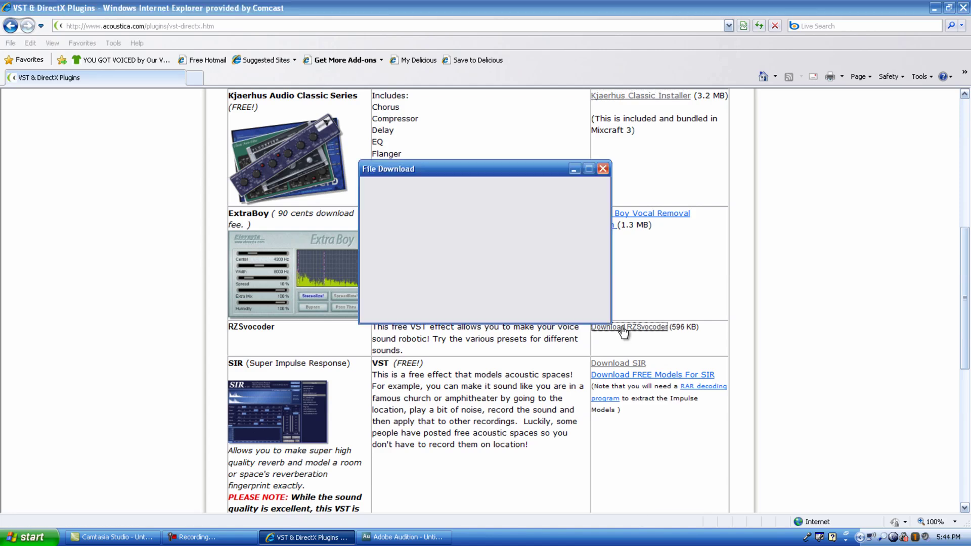
click(513, 277)
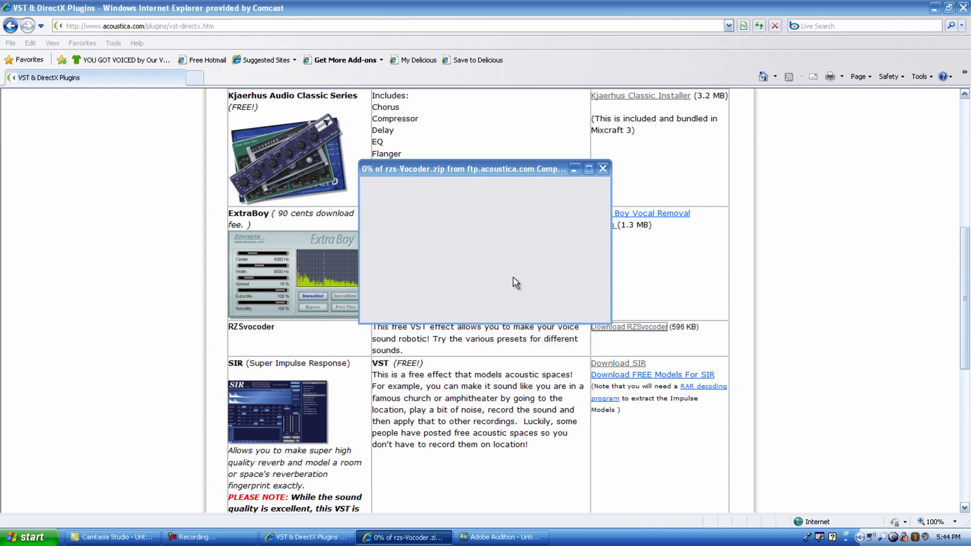
click(672, 400)
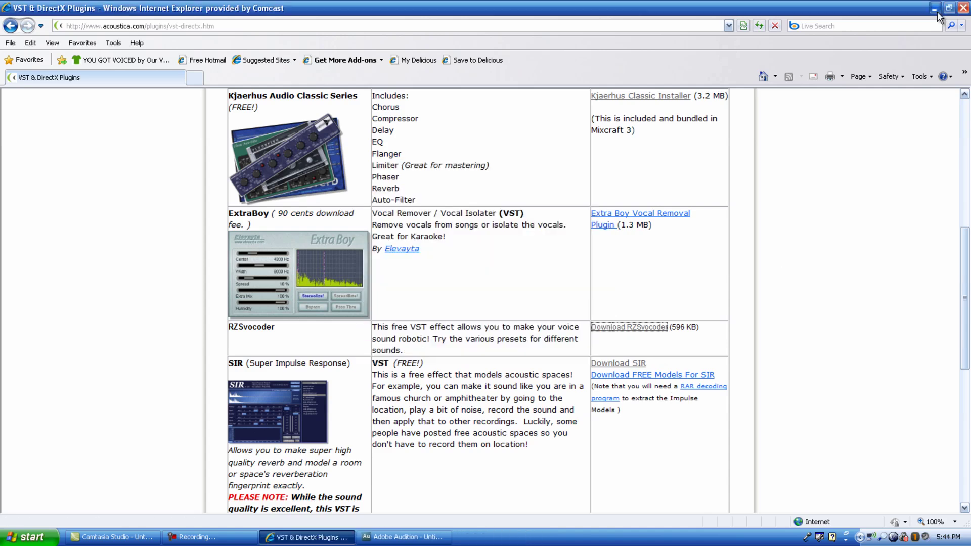
click(934, 8)
Open rzs-Vocoder.zip from the desktop in WinRAR and inspect RZSvocoder.dll and contact.txt
click(936, 9)
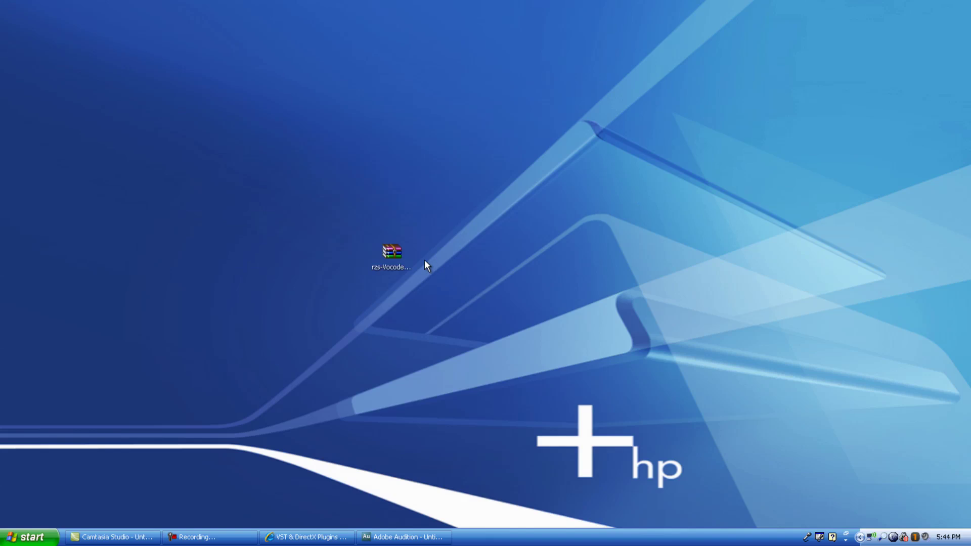
double_click(396, 253)
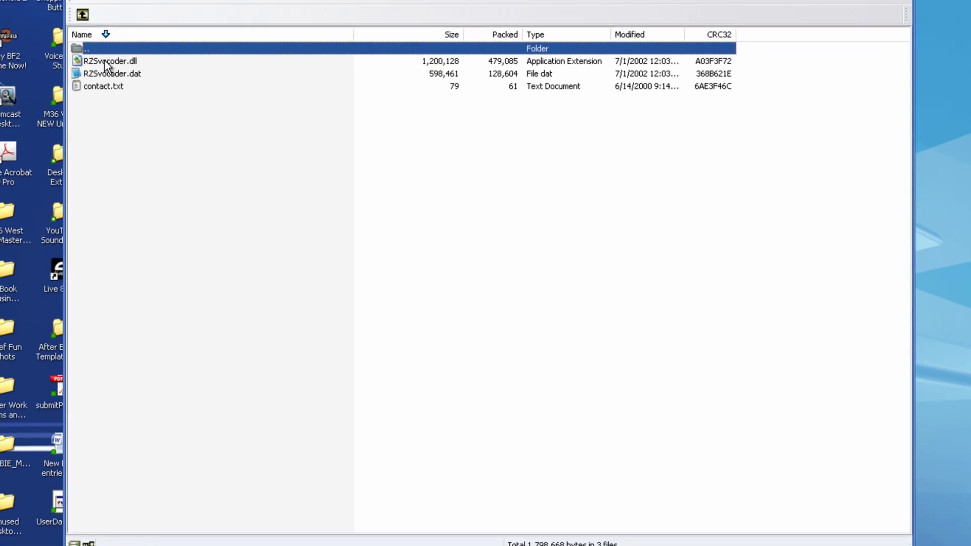
click(196, 127)
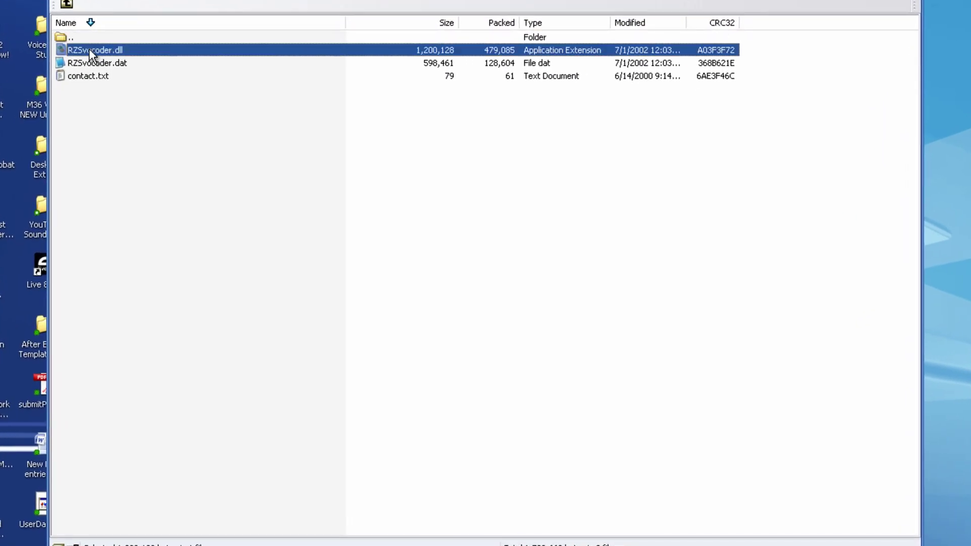
click(86, 77)
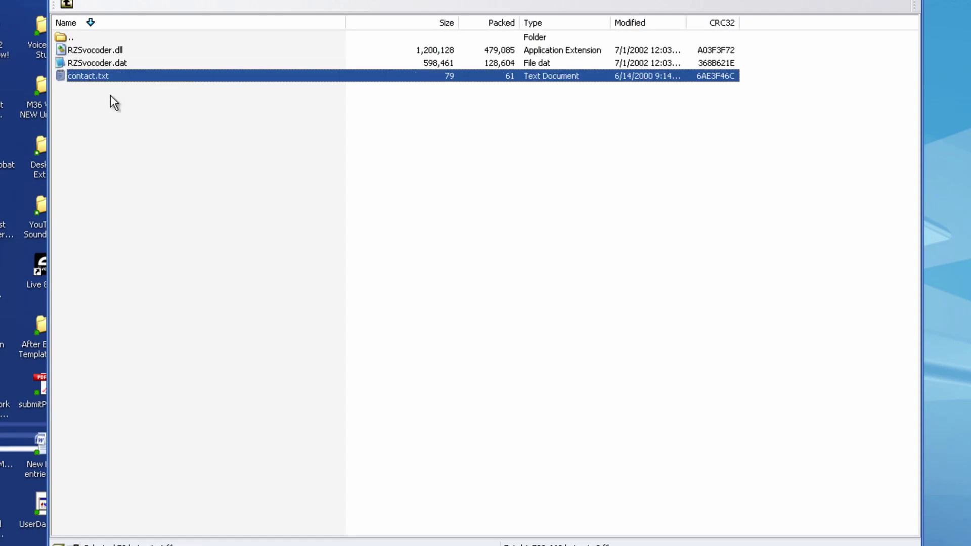
double_click(101, 77)
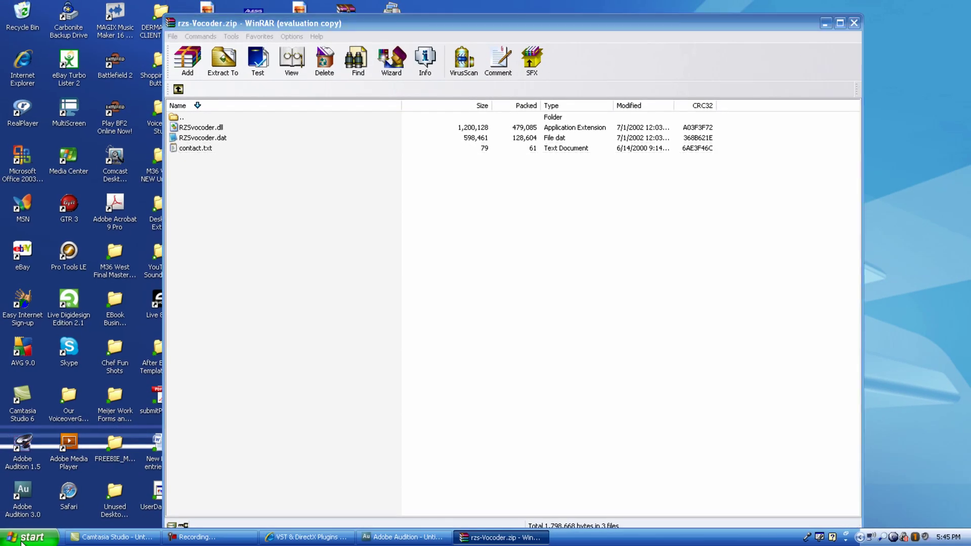
Browse via My Computer and C: into the Adobe Audition 3.0 Plug-ins folder
click(22, 540)
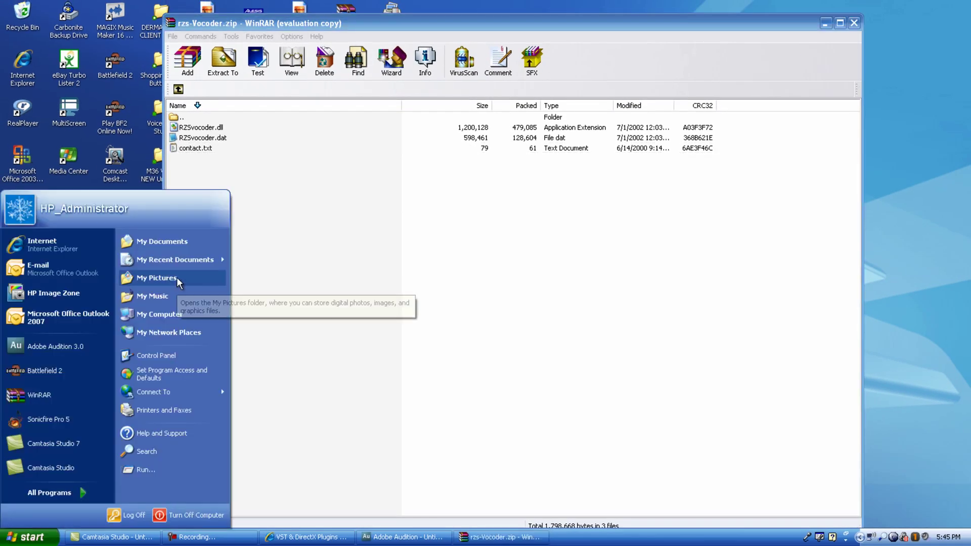
click(174, 314)
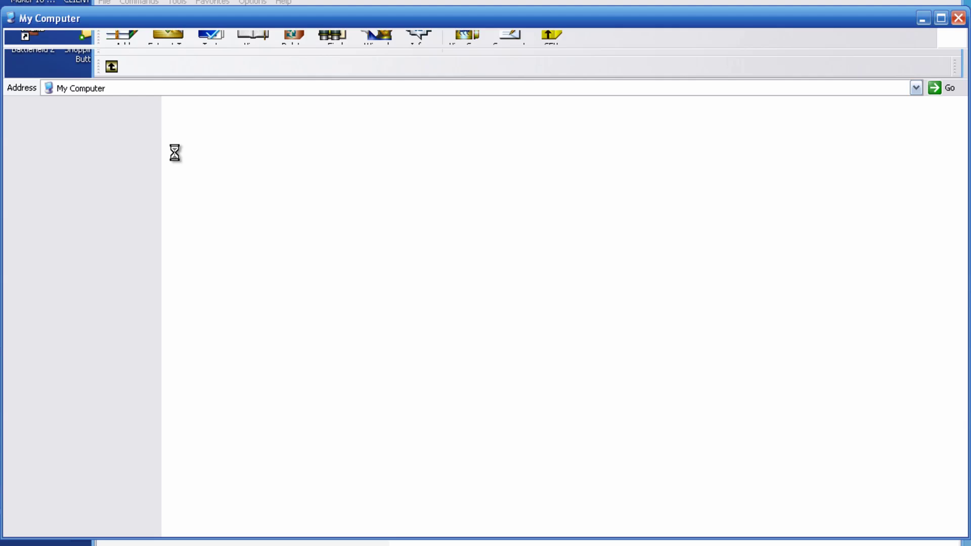
double_click(224, 119)
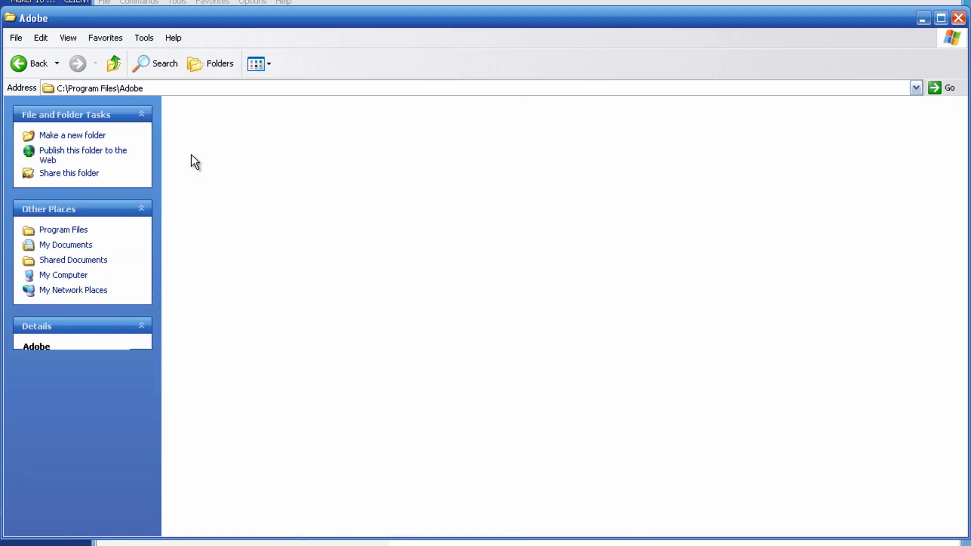
double_click(243, 164)
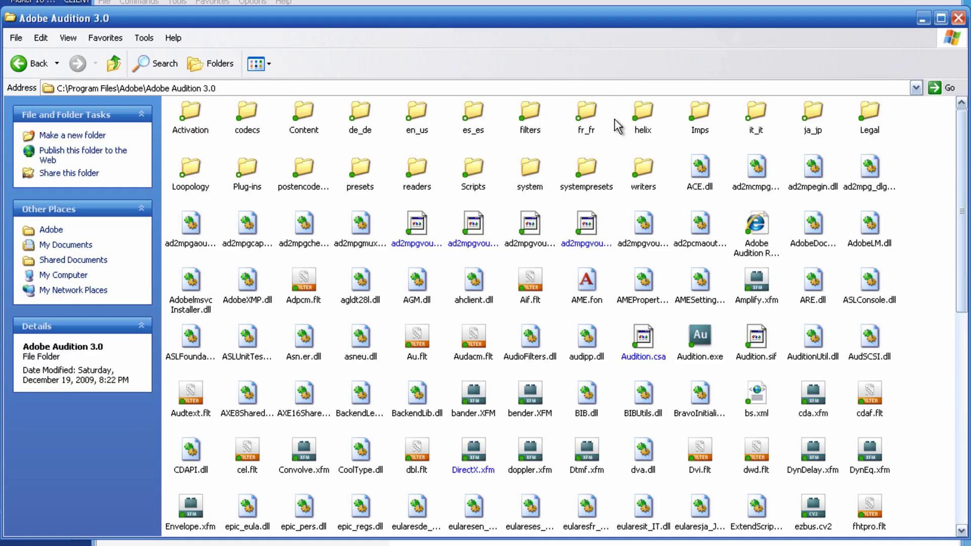
double_click(245, 170)
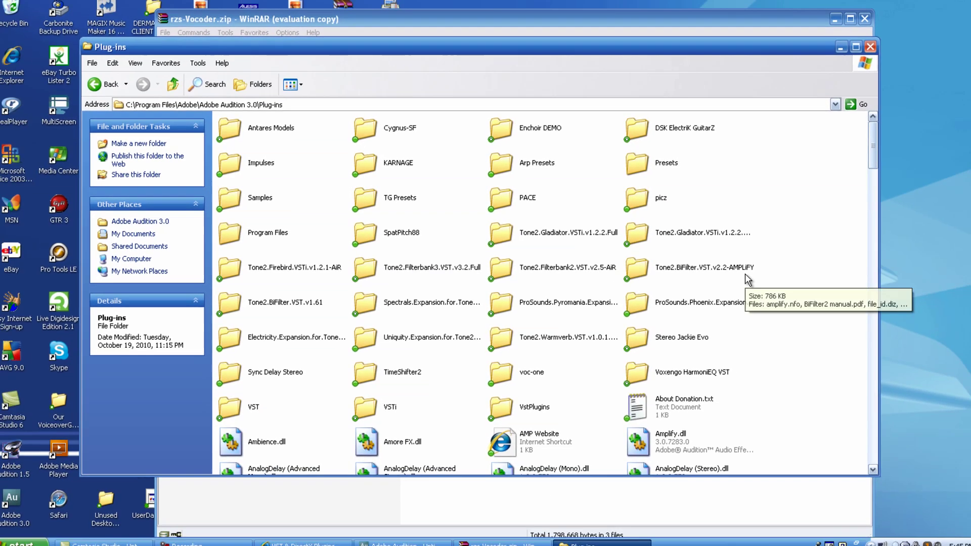
scroll(745, 274, down, 5)
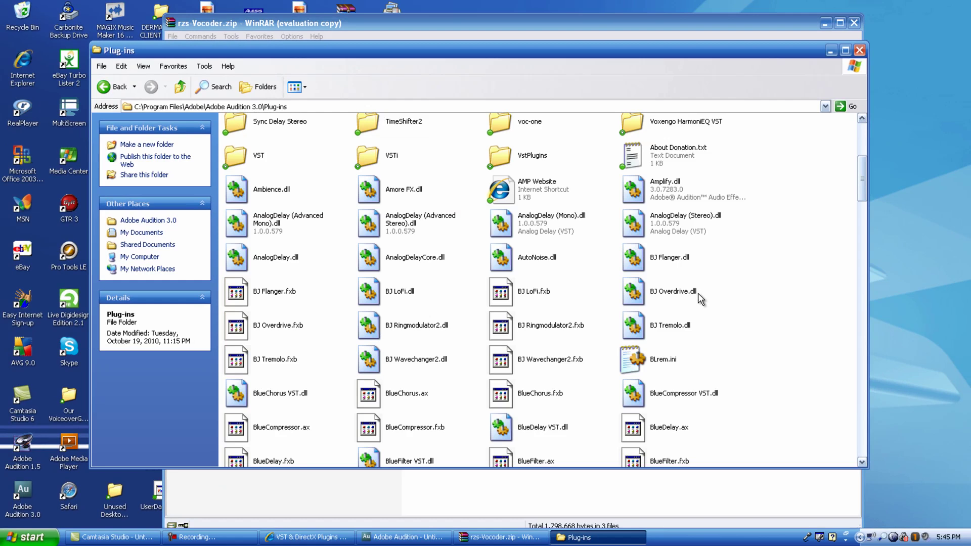
scroll(700, 299, down, 10)
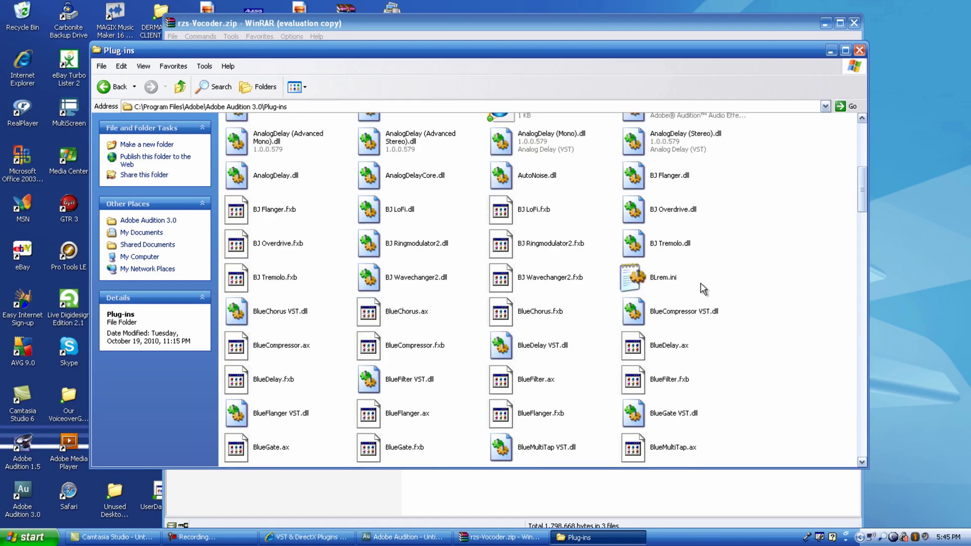
click(845, 50)
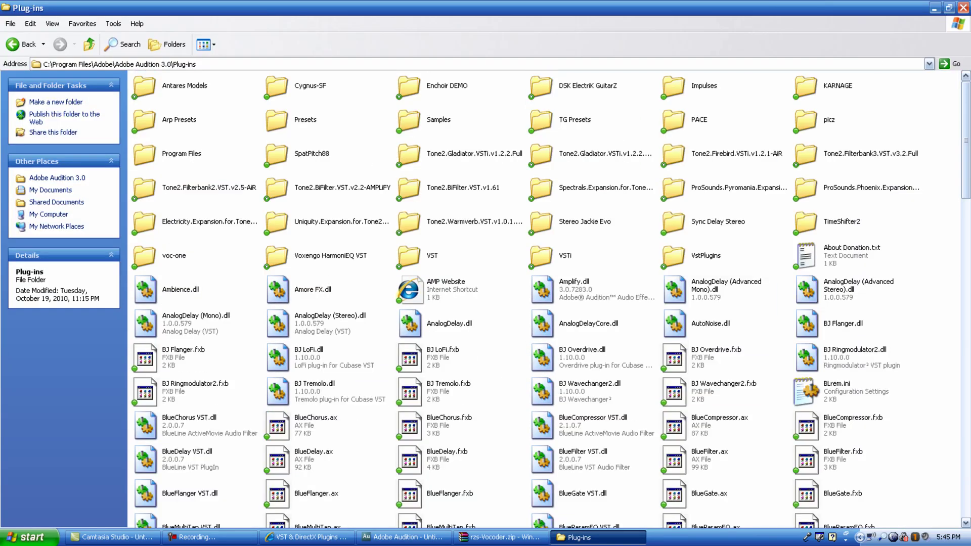
click(949, 9)
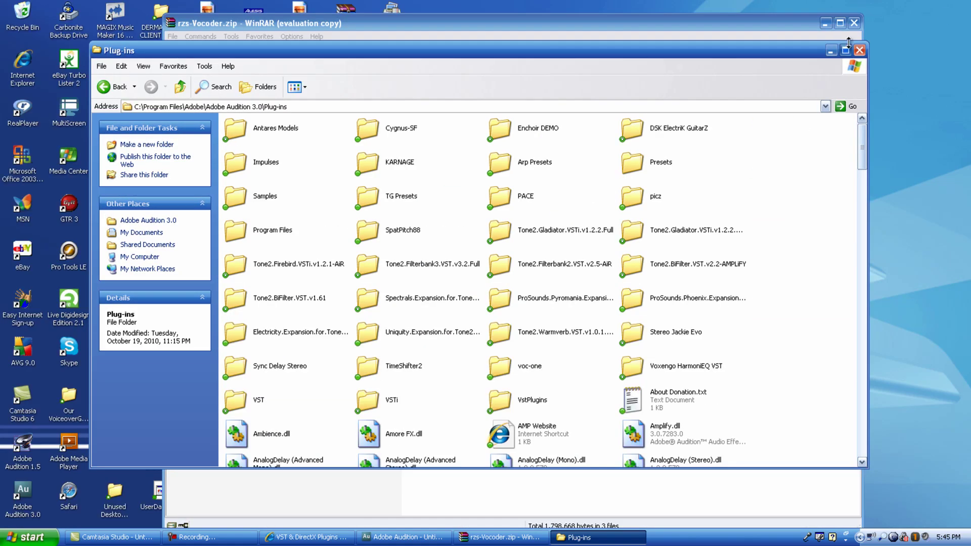
Drag RZSvocoder.dll from the WinRAR archive into Plug-ins, replacing the existing copy
drag(866, 41, 481, 96)
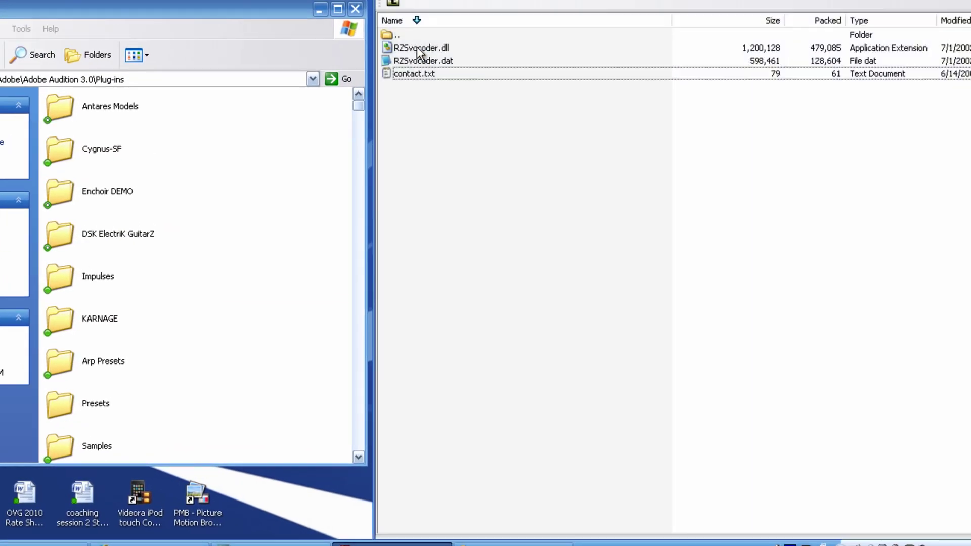
click(416, 46)
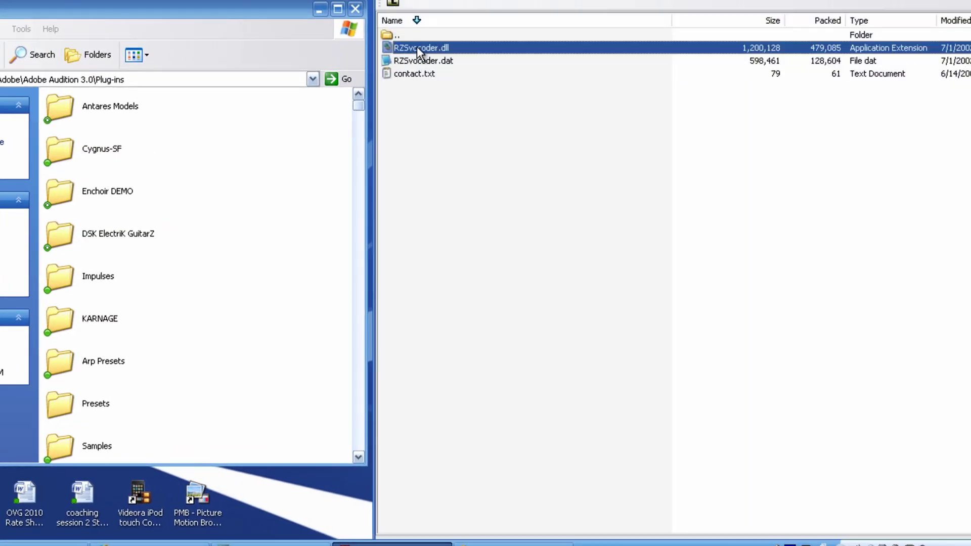
drag(417, 46, 255, 320)
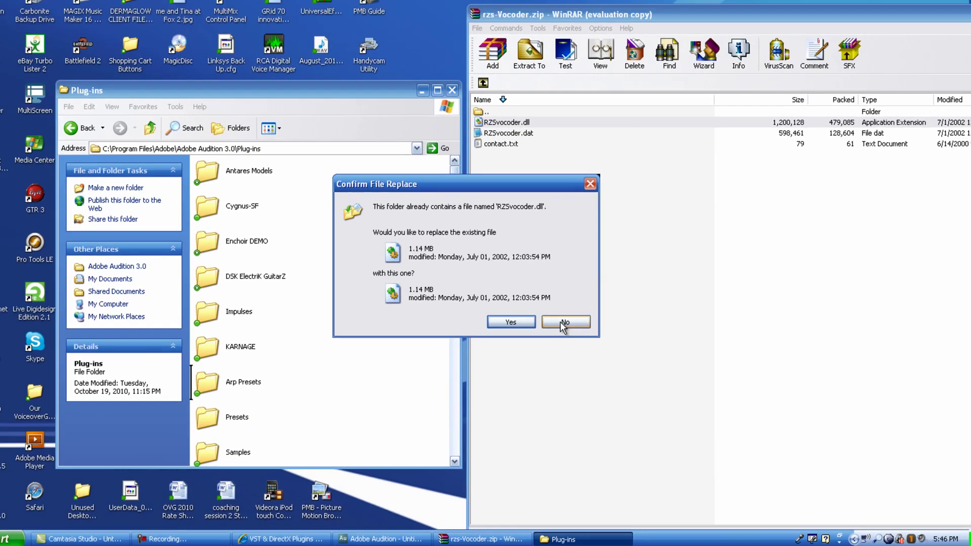
click(427, 289)
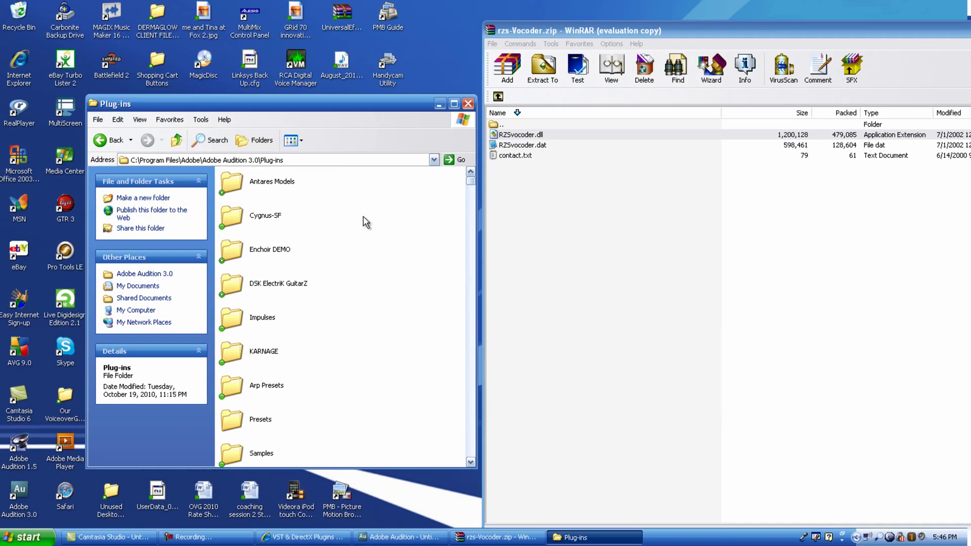
Close the WinRAR archive and the Plug-ins Explorer window
drag(825, 31, 633, 36)
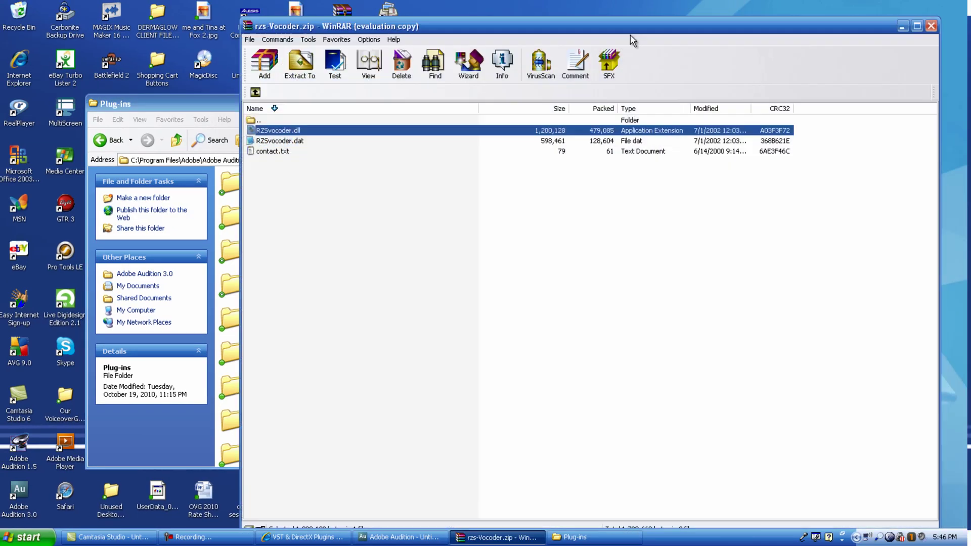
click(931, 25)
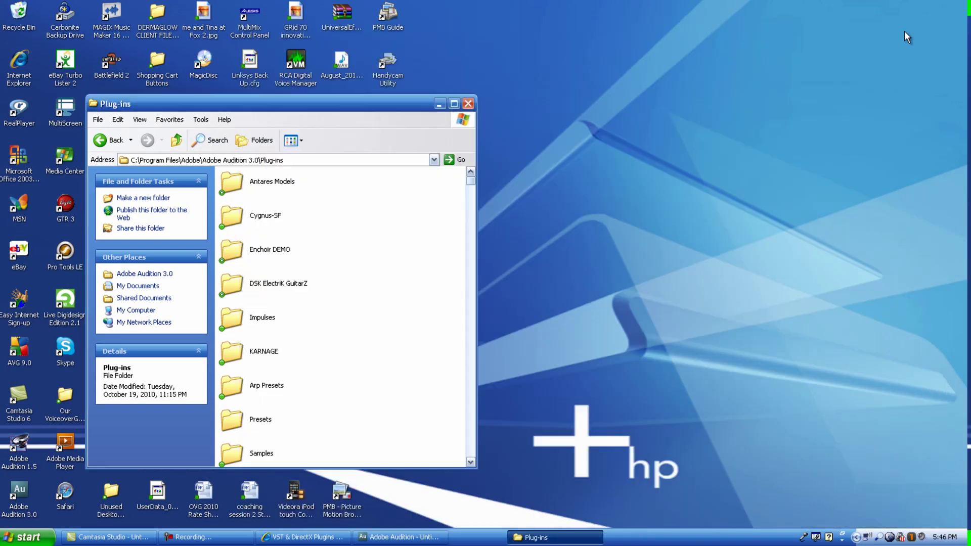
click(468, 104)
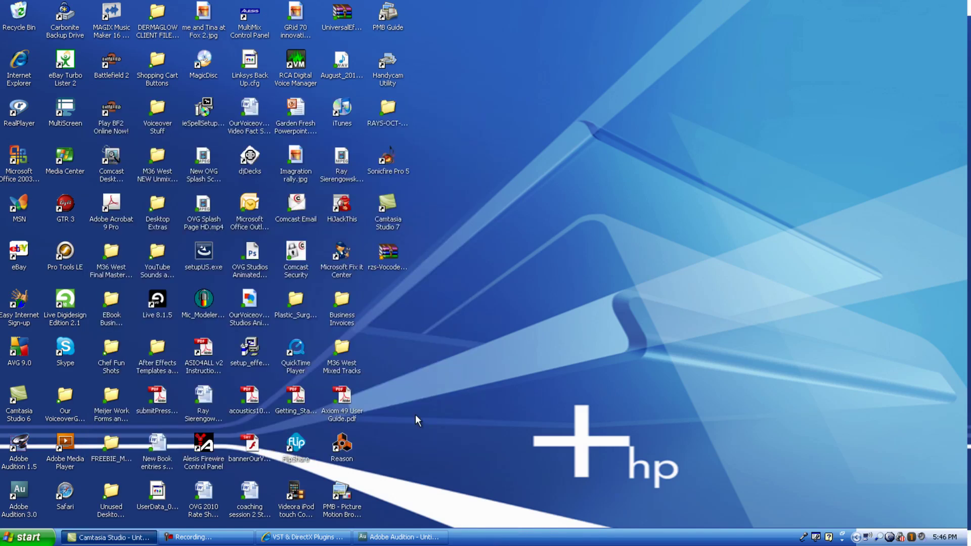
Bring Audition forward, show CD6_HE08.WAV in Edit view, and open the Effects menu
click(400, 537)
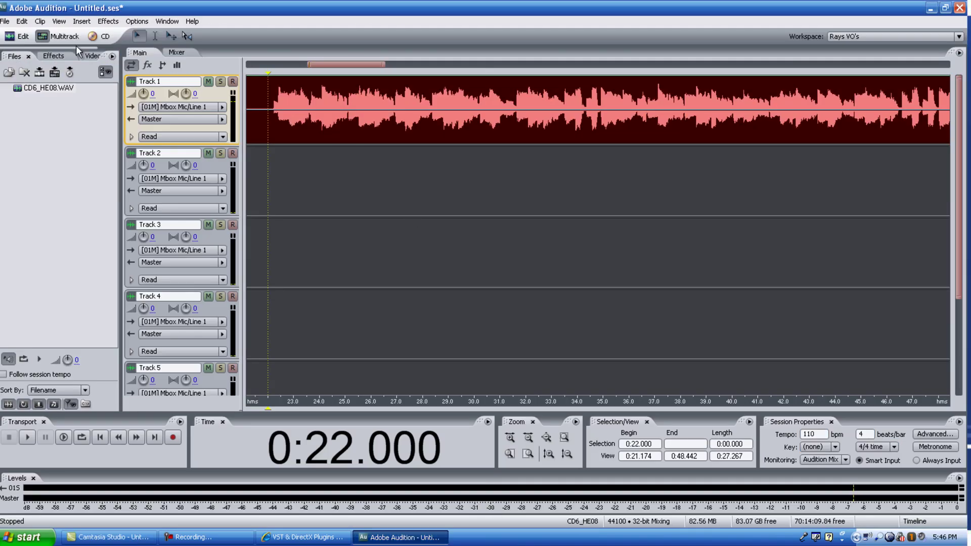
click(23, 37)
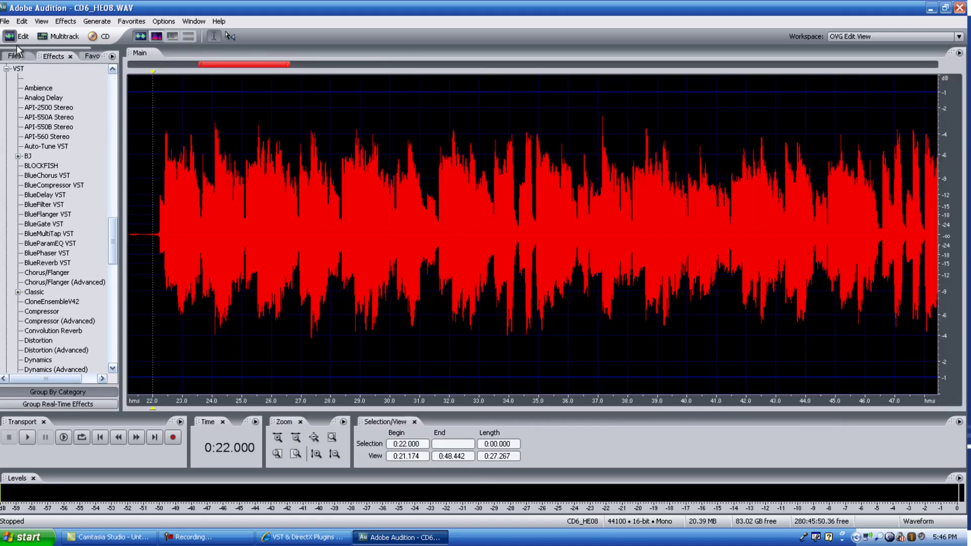
click(66, 22)
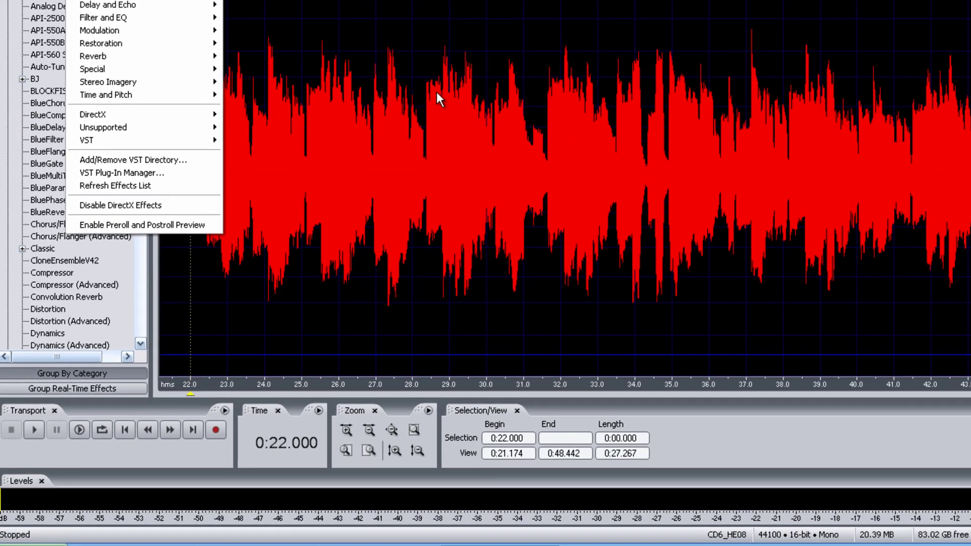
Run Refresh Effects List and scroll through the VST effects in the Effects panel
click(436, 93)
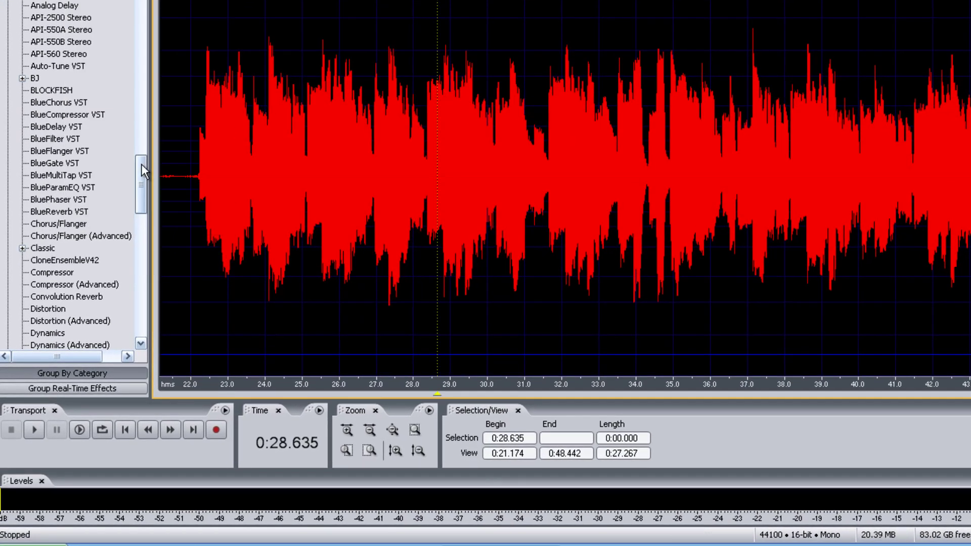
mouse_move(142, 164)
mouse_down()
mouse_move(139, 183)
mouse_move(140, 171)
mouse_up()
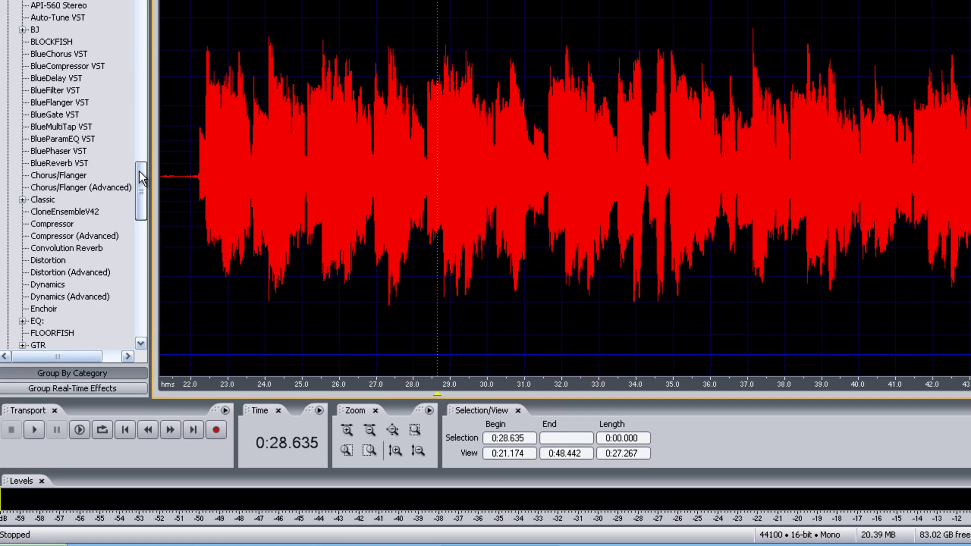
mouse_move(141, 178)
mouse_down()
mouse_move(143, 206)
mouse_move(141, 190)
mouse_up()
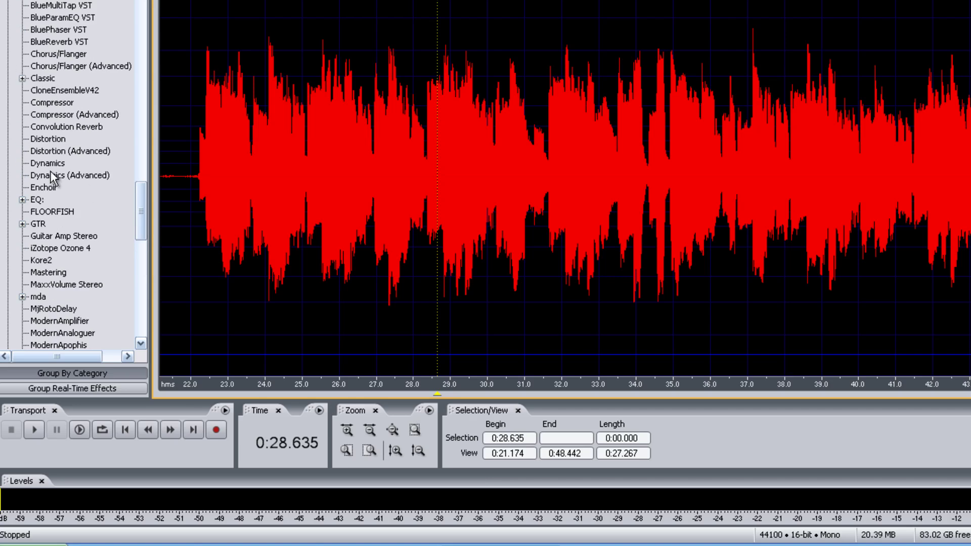
drag(141, 213, 143, 169)
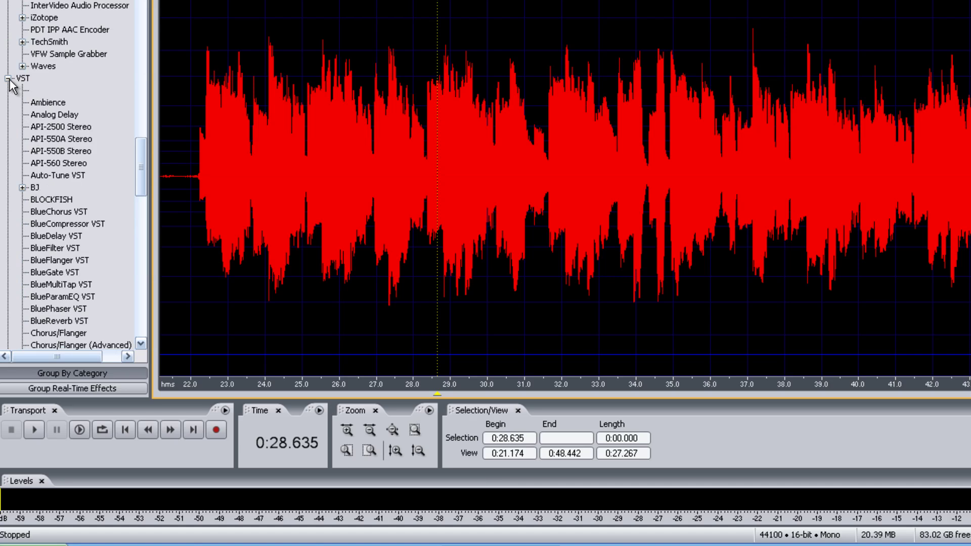
drag(139, 159, 135, 202)
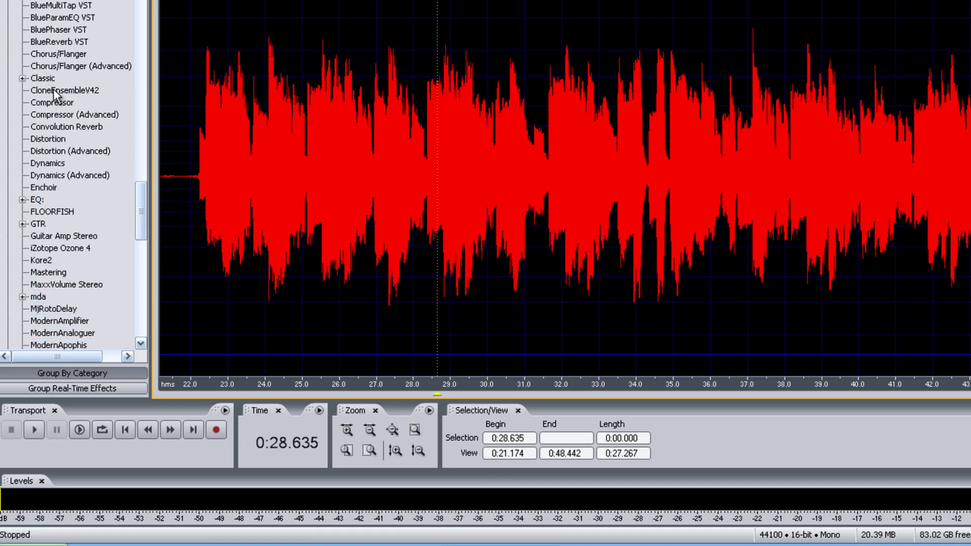